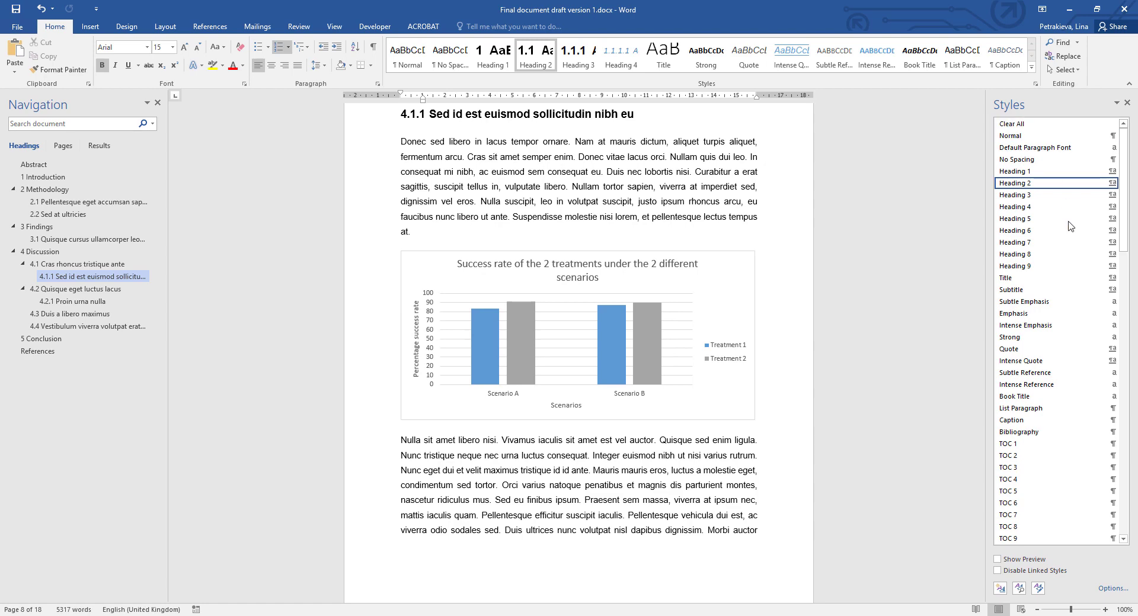
Modify the Caption style to use a black theme font colour, no italics and a font size of 10
{"action": "right_click", "coordinate": [1014, 422]}
{"action": "left_click", "coordinate": [1003, 453]}
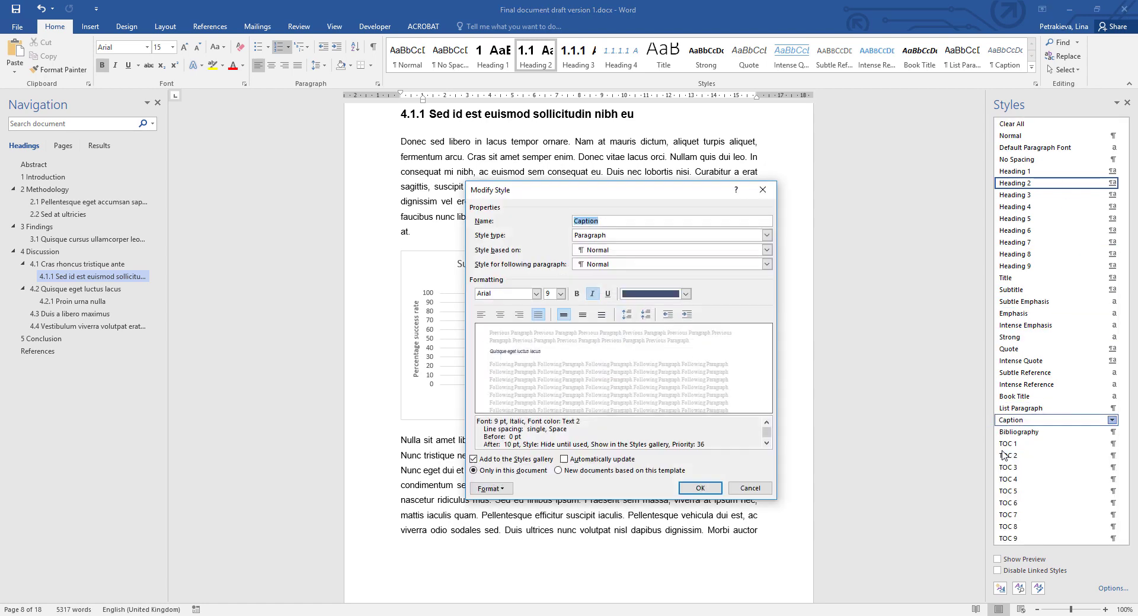
{"action": "left_click", "coordinate": [686, 294]}
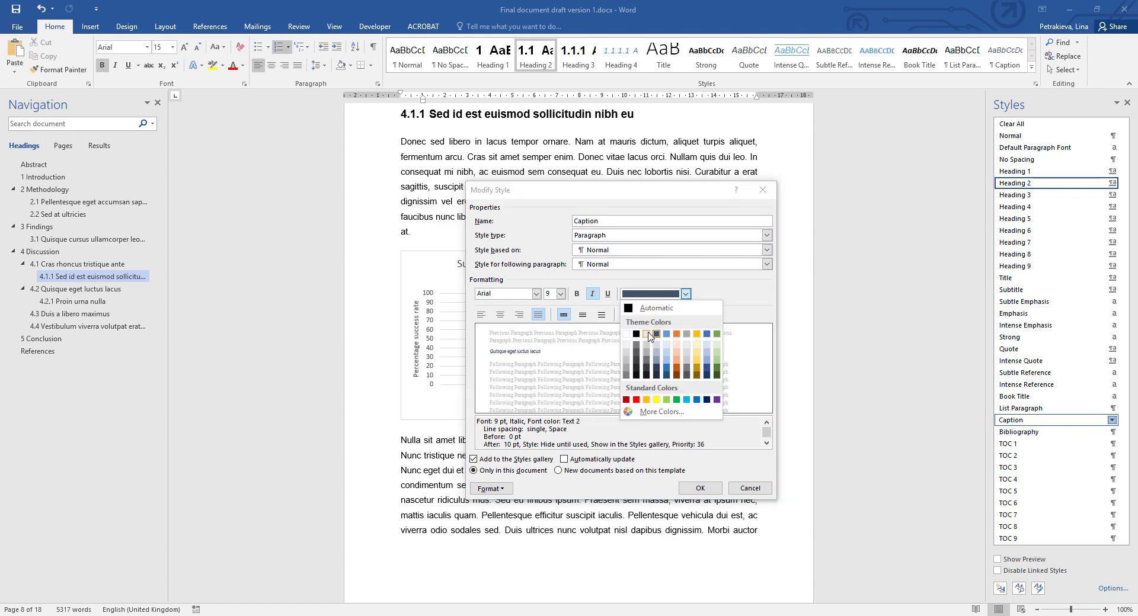
{"action": "left_click", "coordinate": [635, 334]}
{"action": "left_click", "coordinate": [592, 294]}
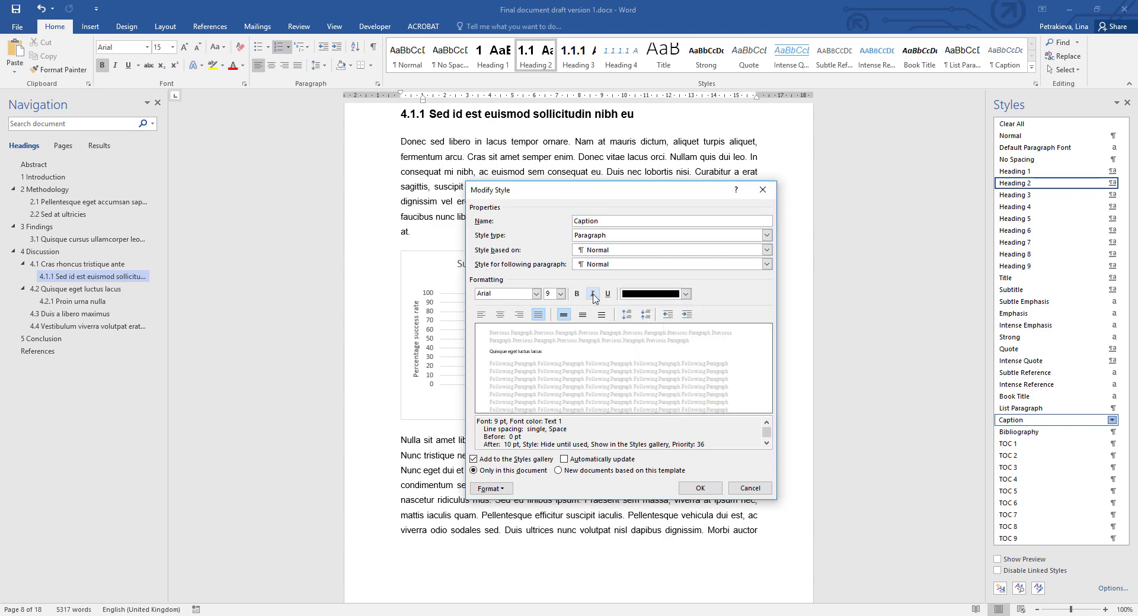
{"action": "left_click", "coordinate": [549, 295]}
{"action": "type", "text": "10"}
Set the Caption style's paragraph spacing to 6 pt before and 18 pt after, with Keep lines together enabled
{"action": "left_click", "coordinate": [502, 489]}
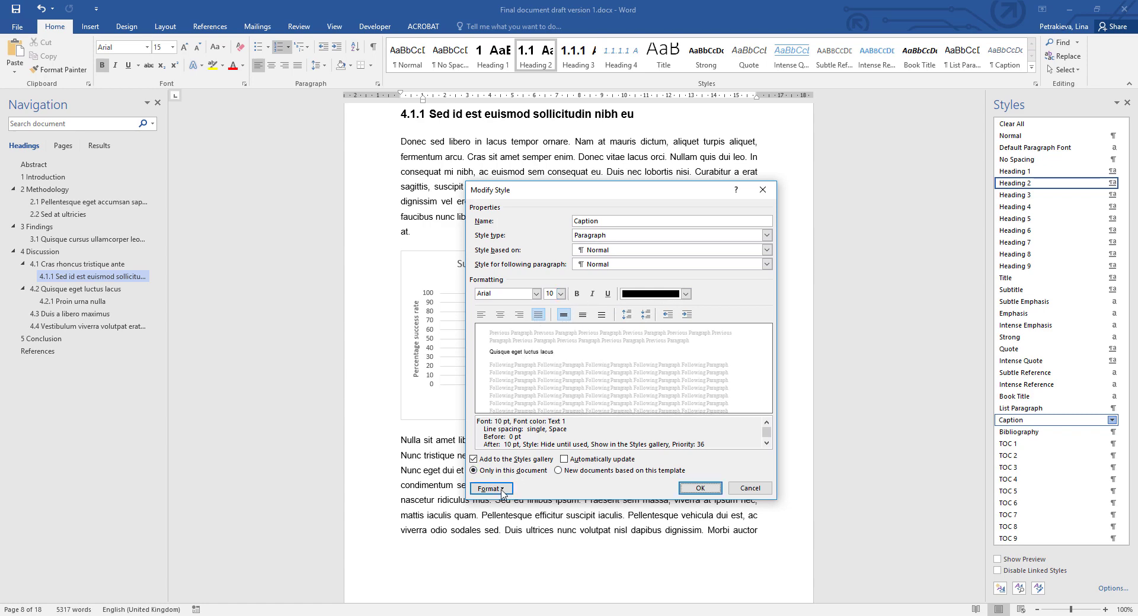
{"action": "left_click", "coordinate": [521, 379]}
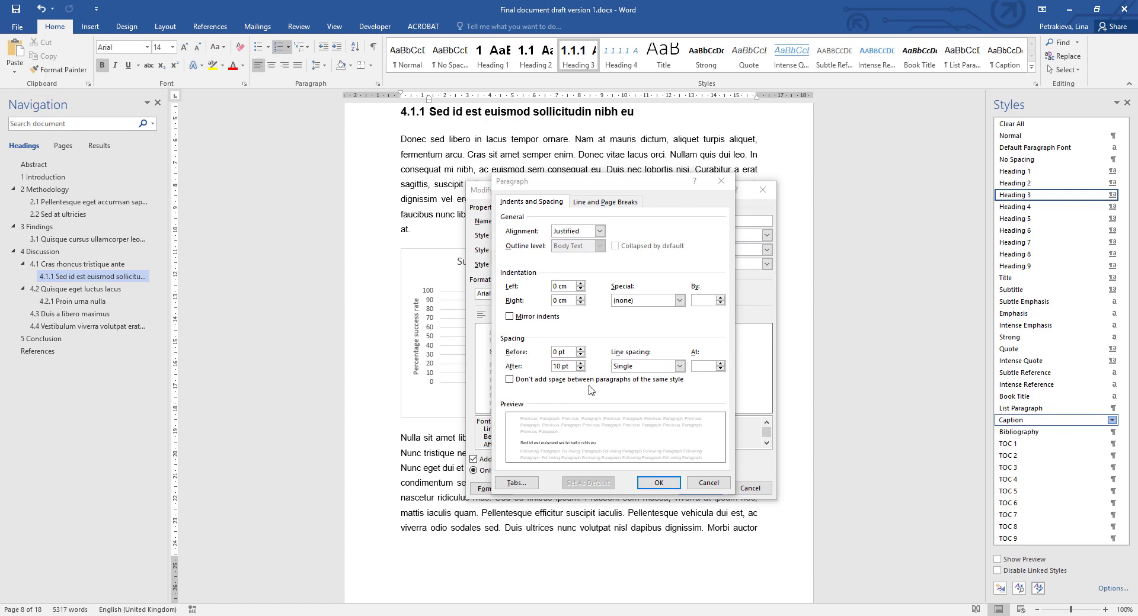
{"action": "left_click", "coordinate": [581, 350]}
{"action": "left_click", "coordinate": [581, 363]}
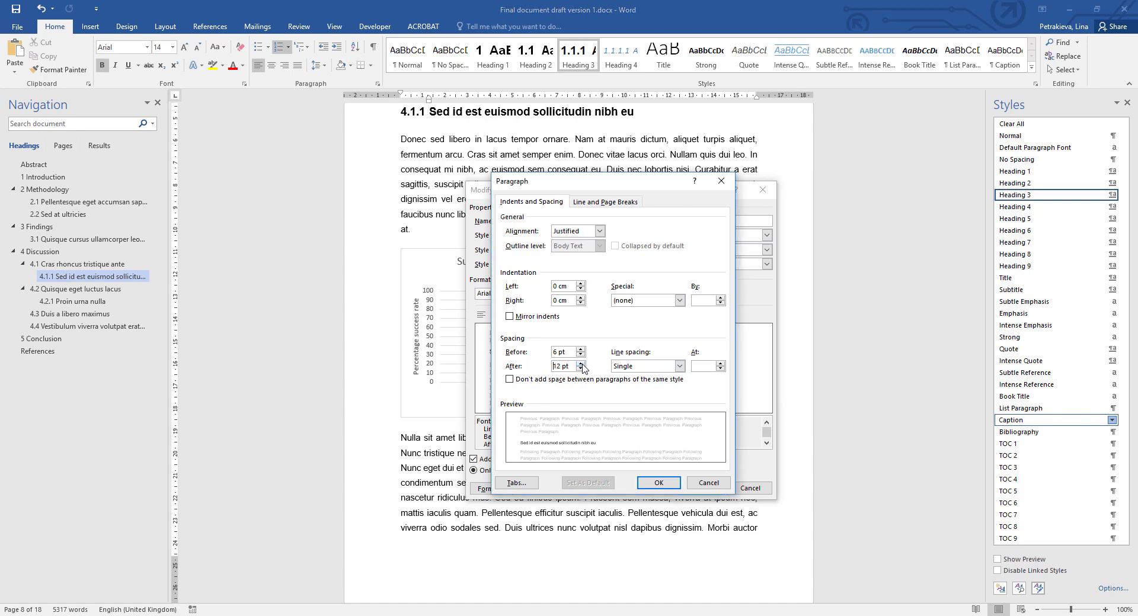
{"action": "left_click", "coordinate": [581, 363]}
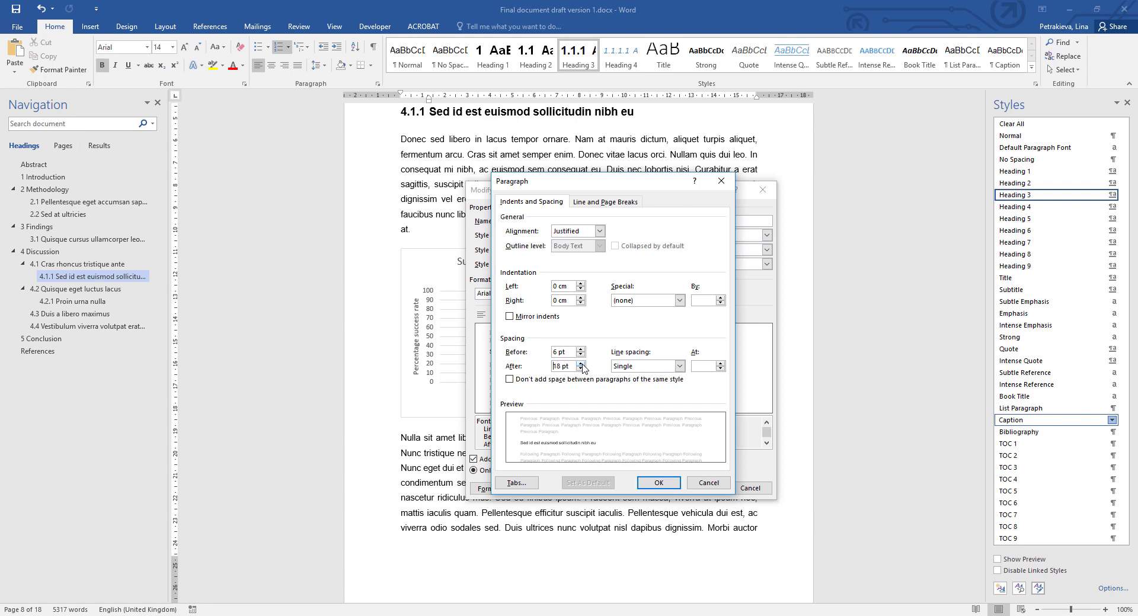
{"action": "left_click", "coordinate": [604, 207]}
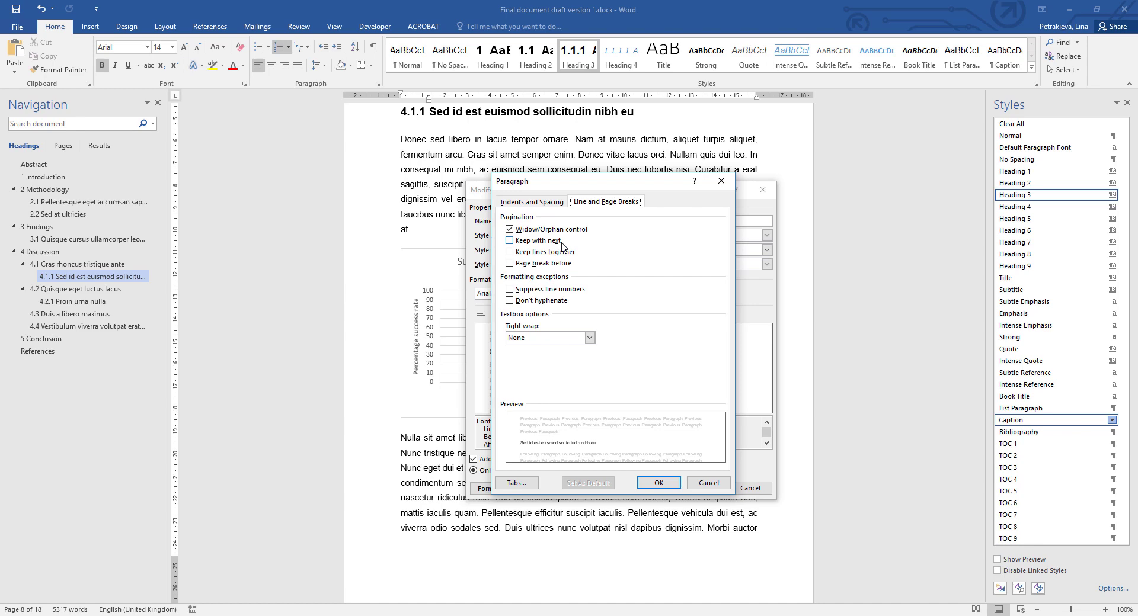
{"action": "left_click", "coordinate": [510, 253]}
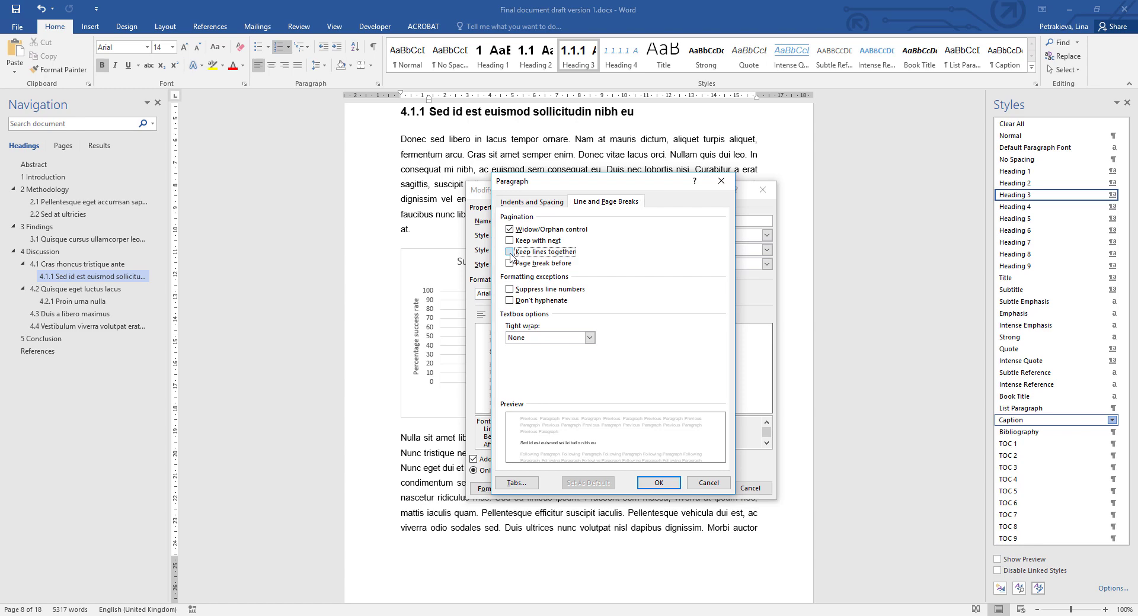
{"action": "left_click", "coordinate": [656, 486]}
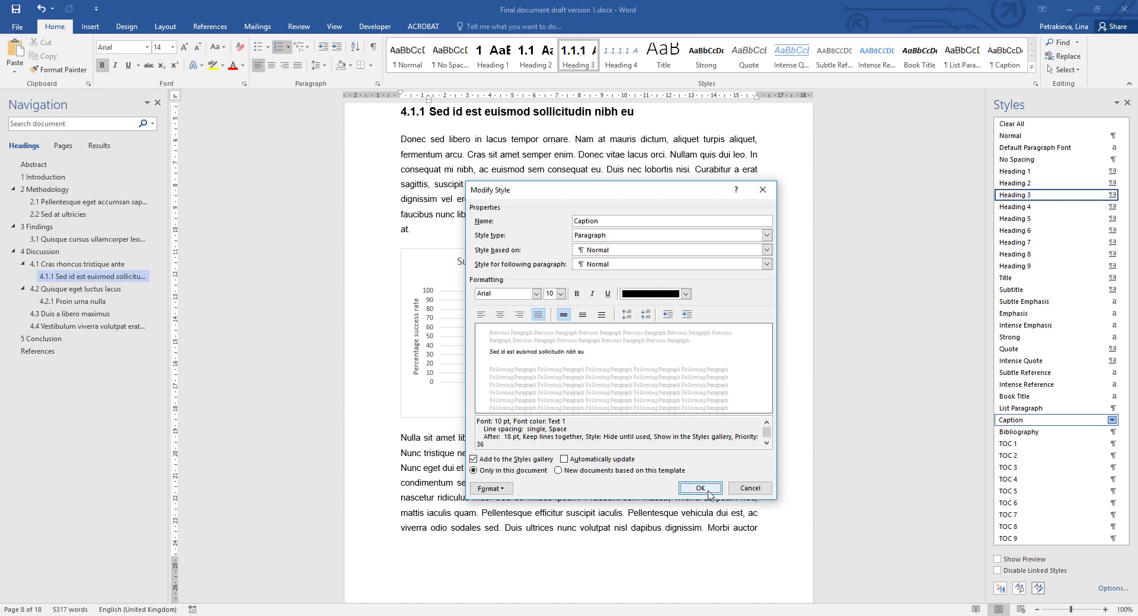
{"action": "left_click", "coordinate": [708, 492]}
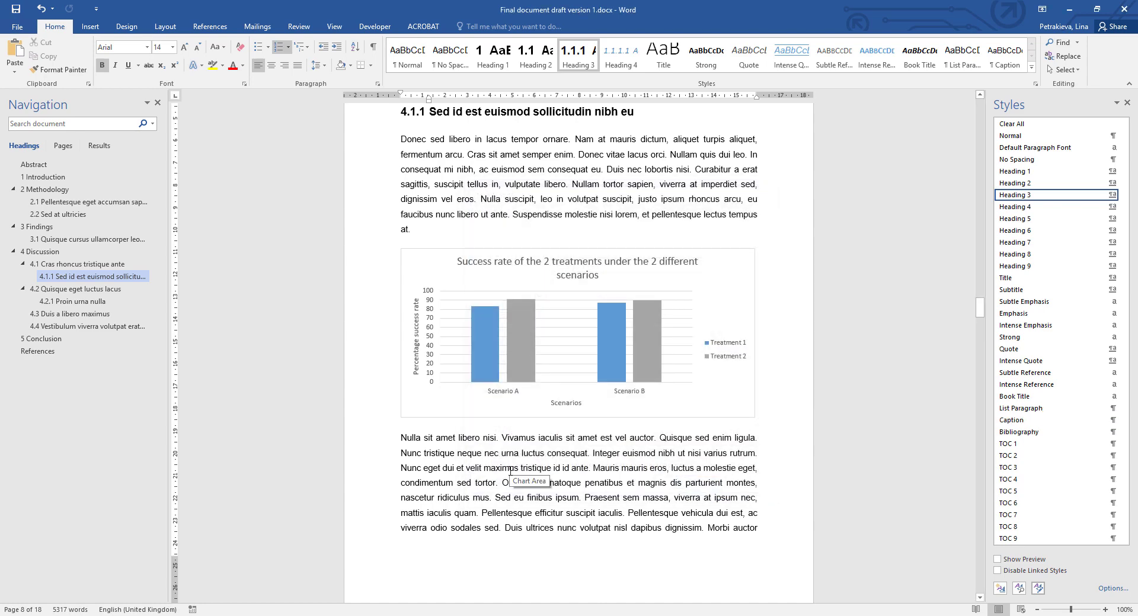
Add an empty paragraph below the bar chart and start a caption there with the Figure label
{"action": "left_click", "coordinate": [397, 438]}
{"action": "key", "text": "Return"}
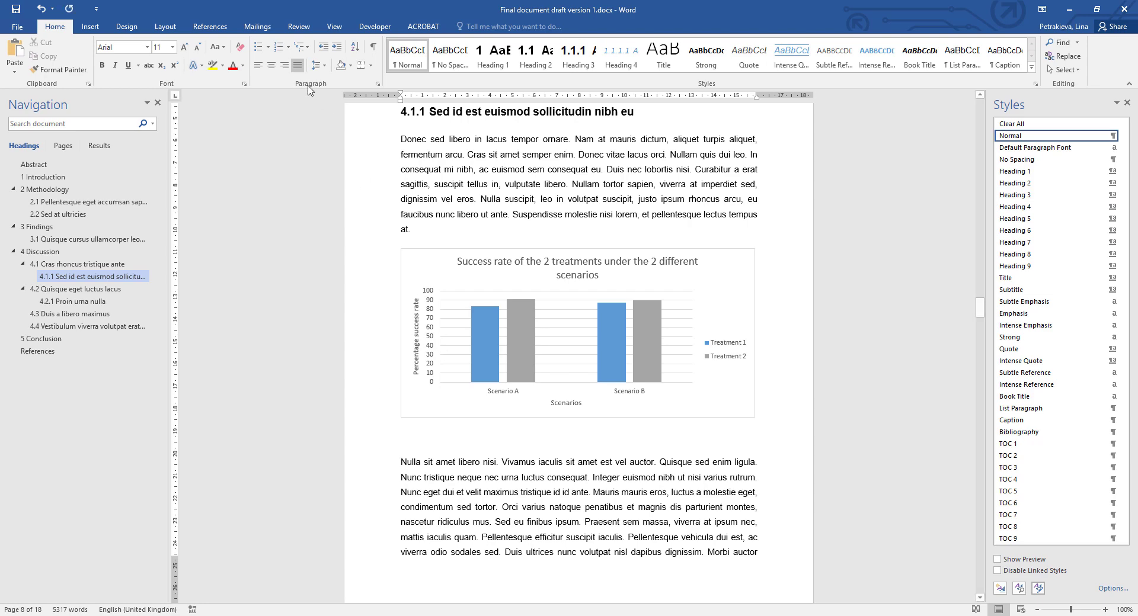
{"action": "left_click", "coordinate": [213, 30]}
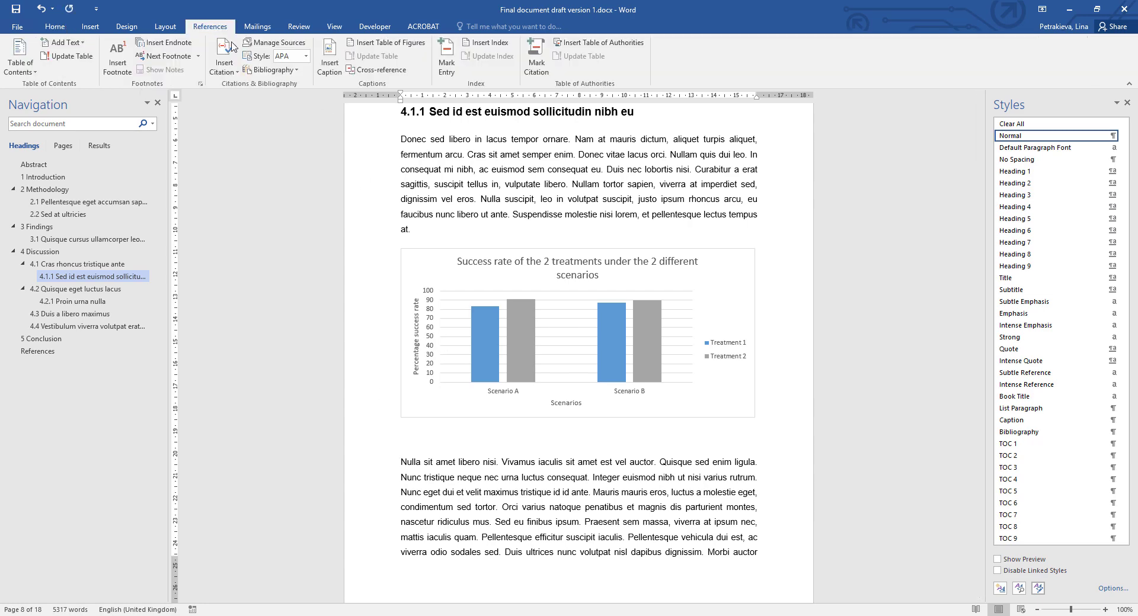
{"action": "left_click", "coordinate": [333, 54]}
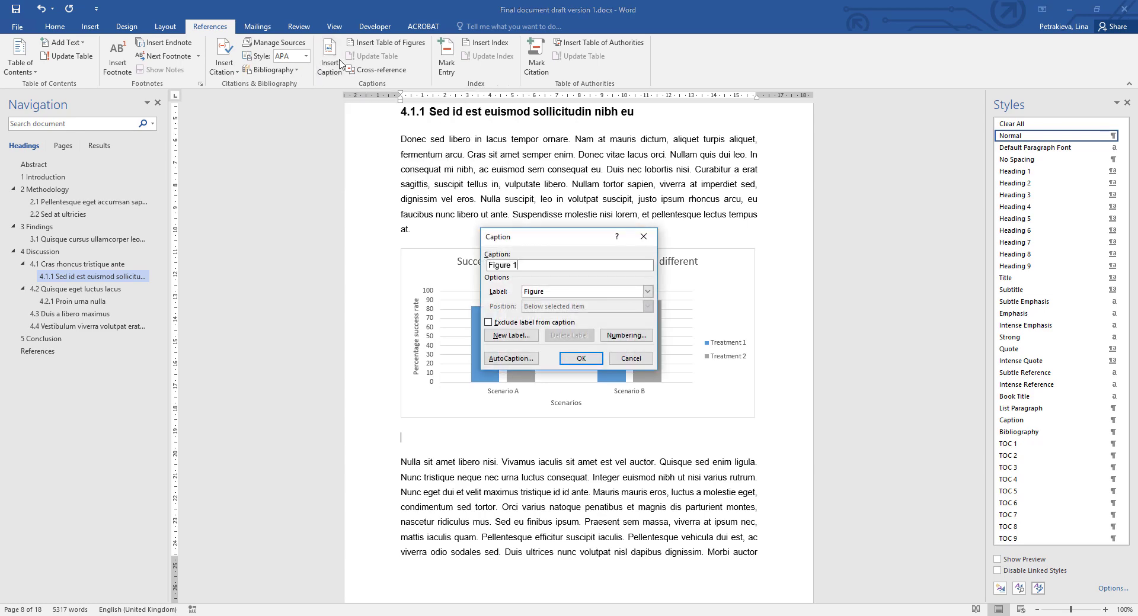
{"action": "left_click", "coordinate": [648, 291]}
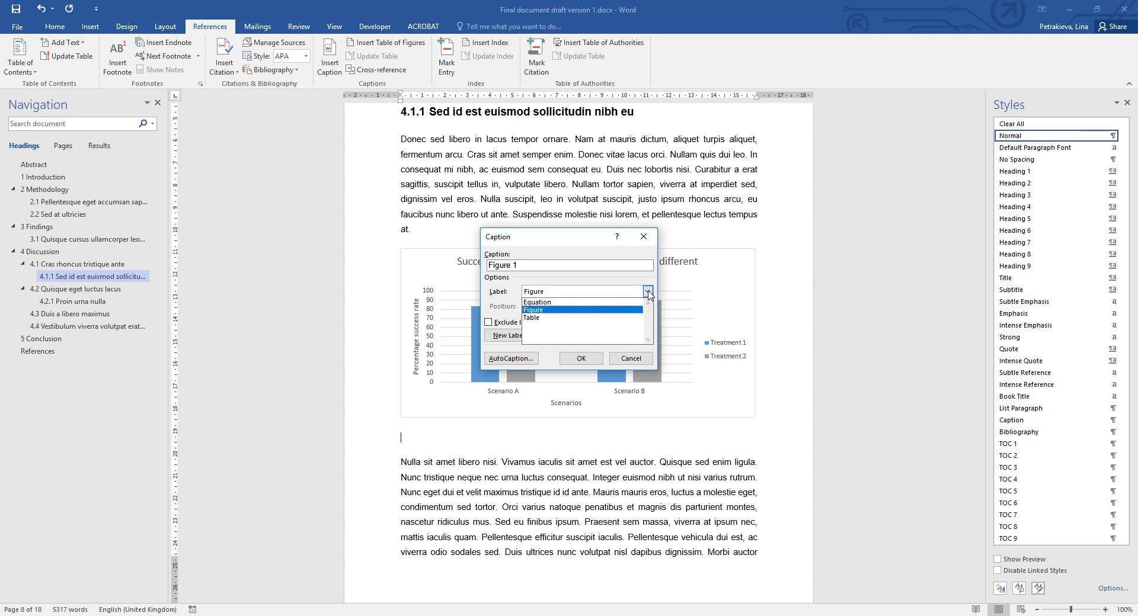
{"action": "left_click", "coordinate": [537, 310]}
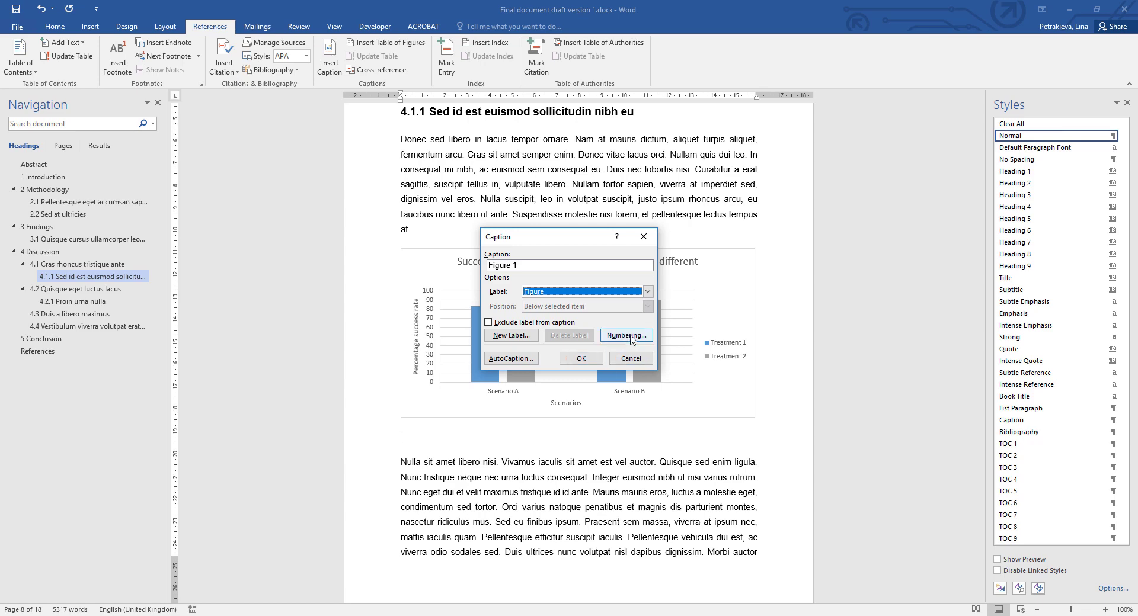
Try including the chapter number with a period separator in the caption numbering, and switch it off again
{"action": "left_click", "coordinate": [626, 336]}
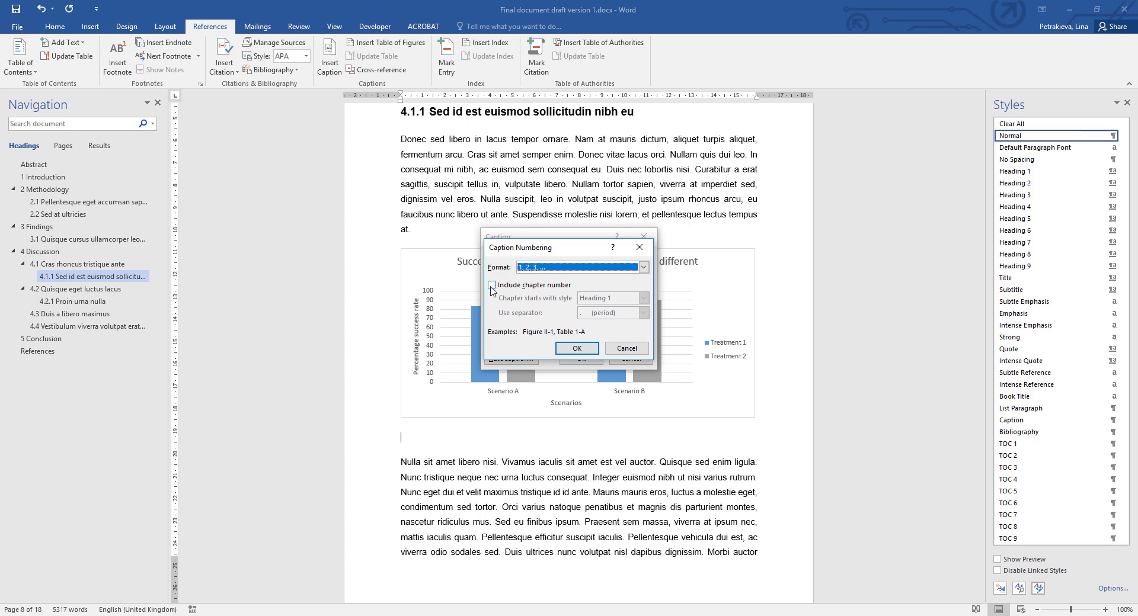
{"action": "left_click", "coordinate": [491, 285]}
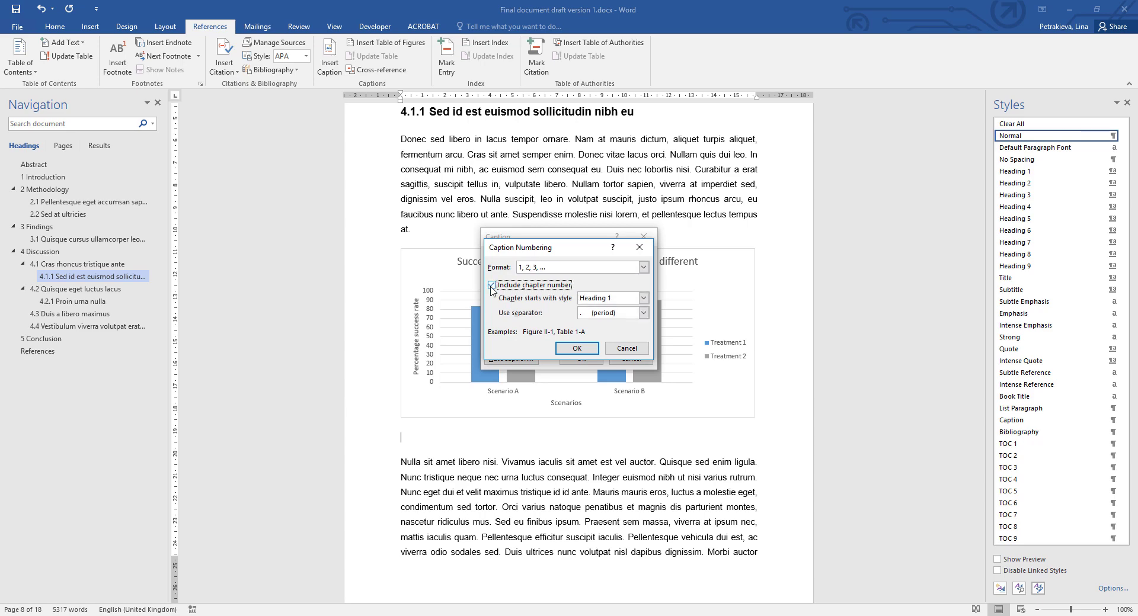
{"action": "left_click", "coordinate": [643, 313]}
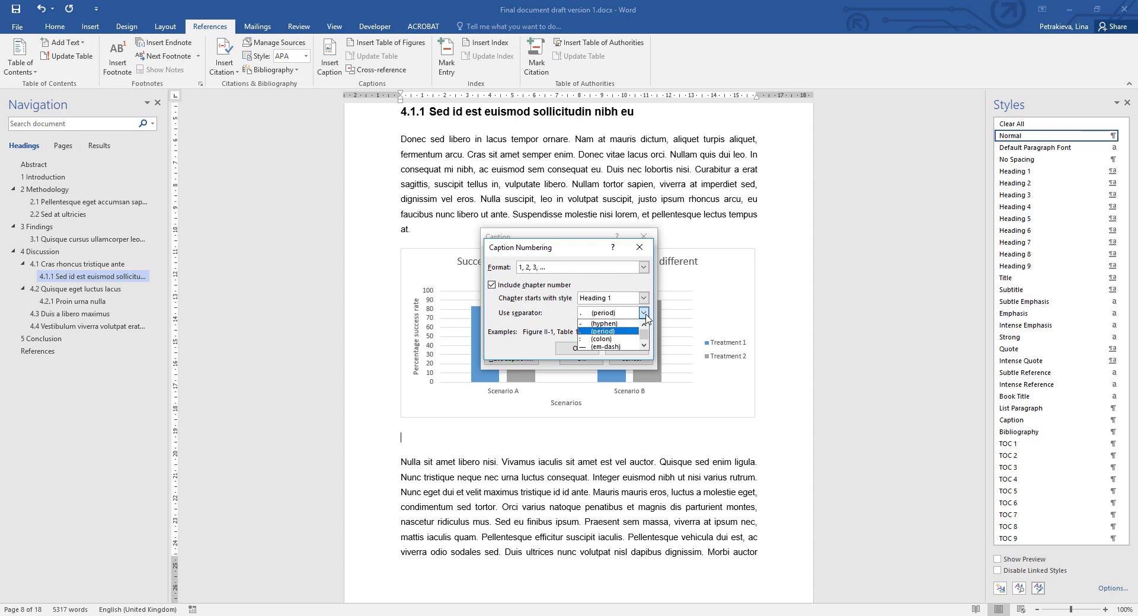
{"action": "left_click", "coordinate": [644, 314]}
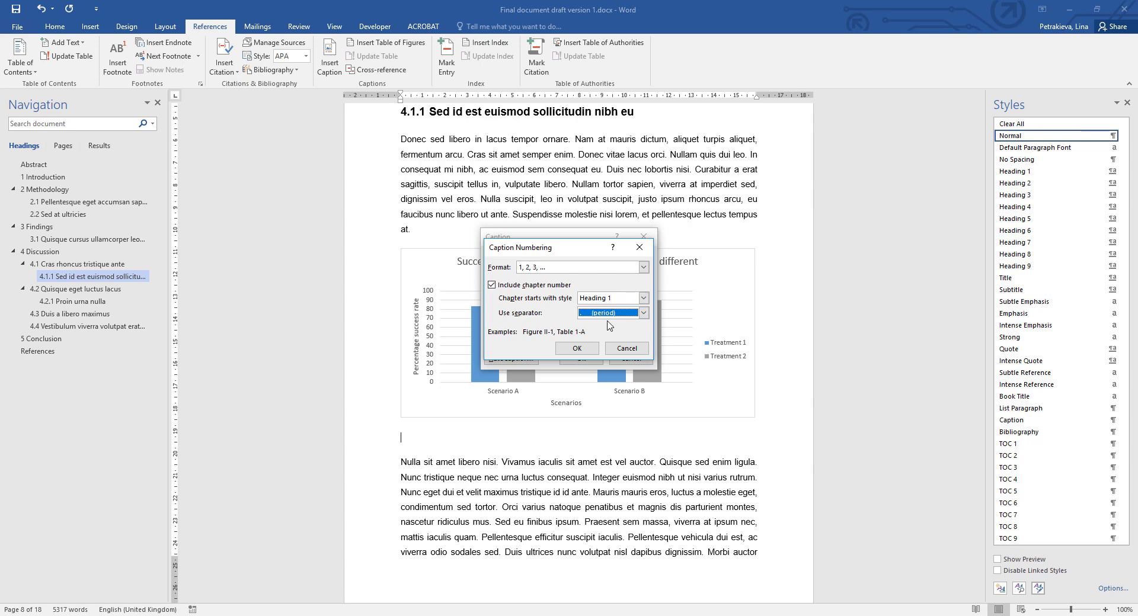
{"action": "left_click", "coordinate": [492, 285]}
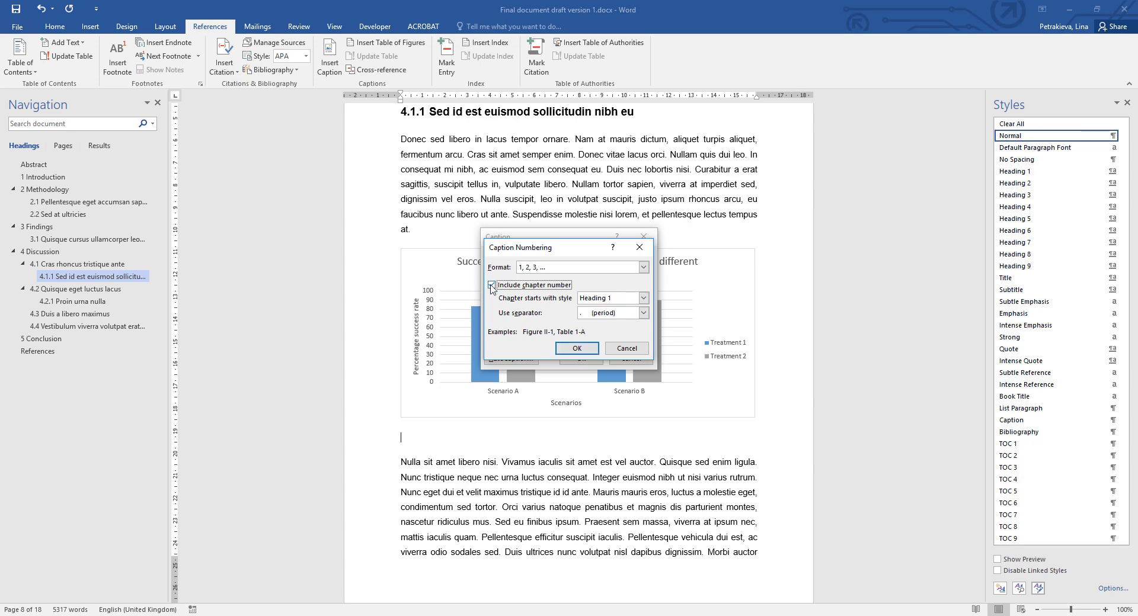
{"action": "left_click", "coordinate": [575, 349]}
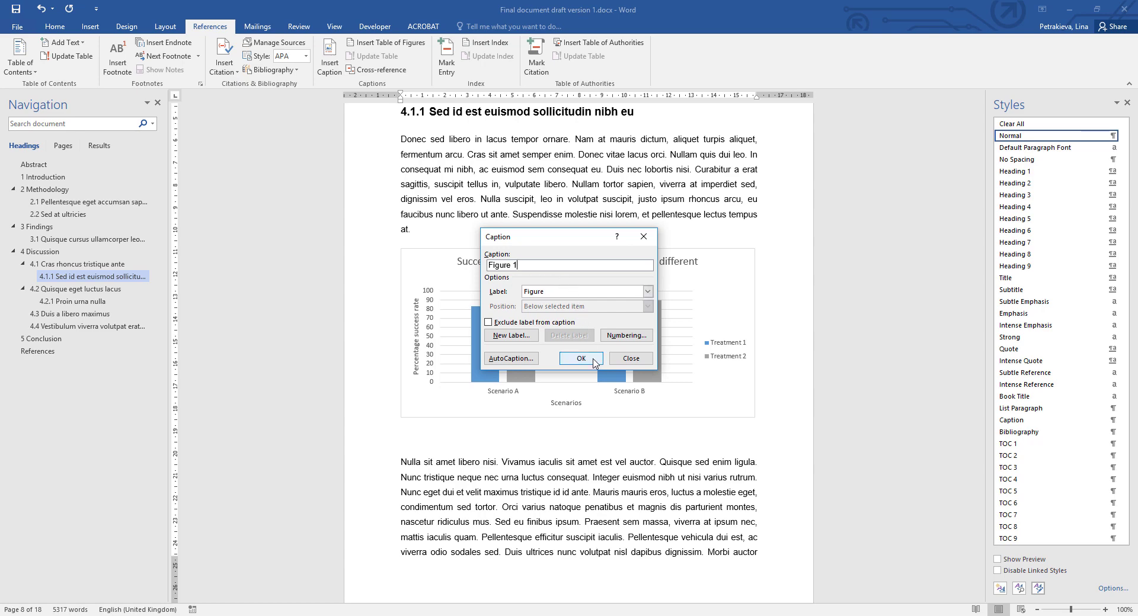
Insert the Figure caption below the bar chart and add the text "Sample figure" after its number
{"action": "left_click", "coordinate": [593, 360]}
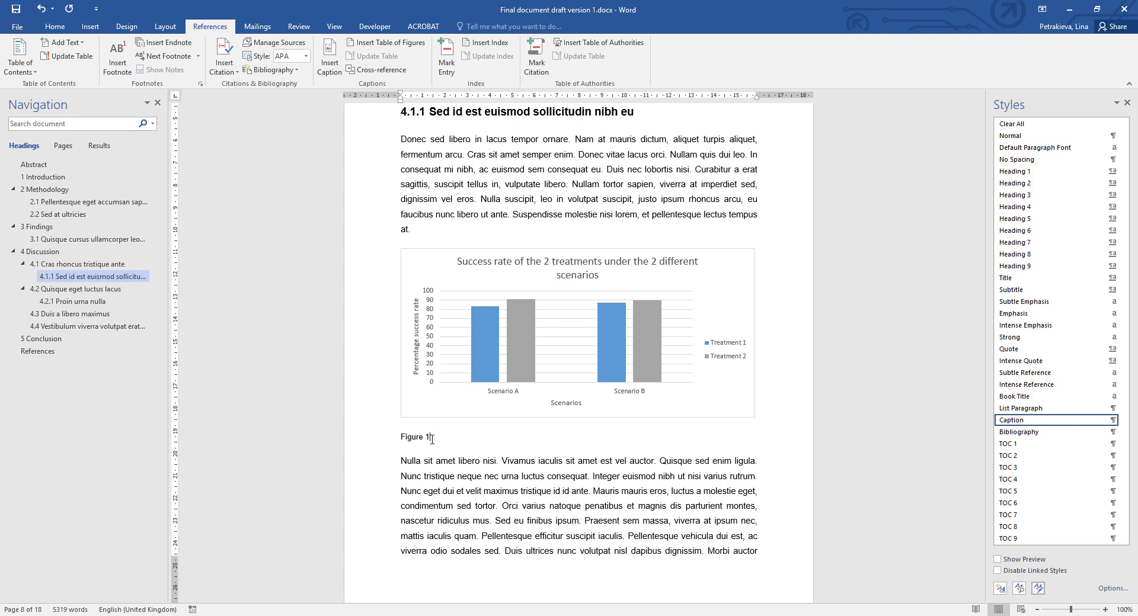
{"action": "type", "text": "Sample chart"}
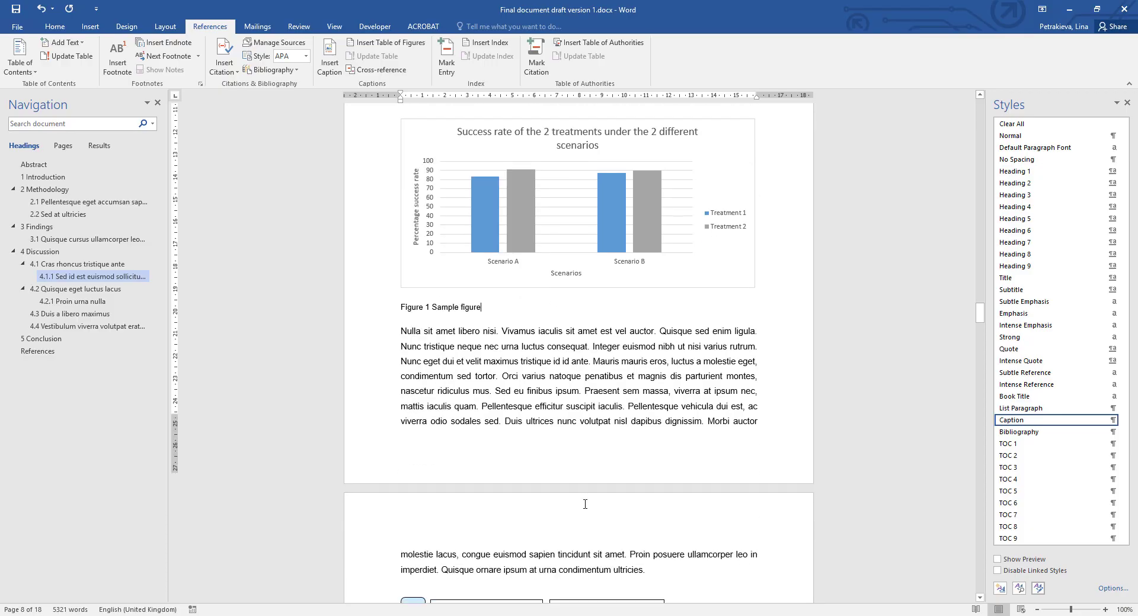
Insert a Figure caption in the empty line below the flow diagram with the text "Sample figure"
{"action": "scroll", "coordinate": [766, 502], "scroll_direction": "down", "scroll_amount": 10}
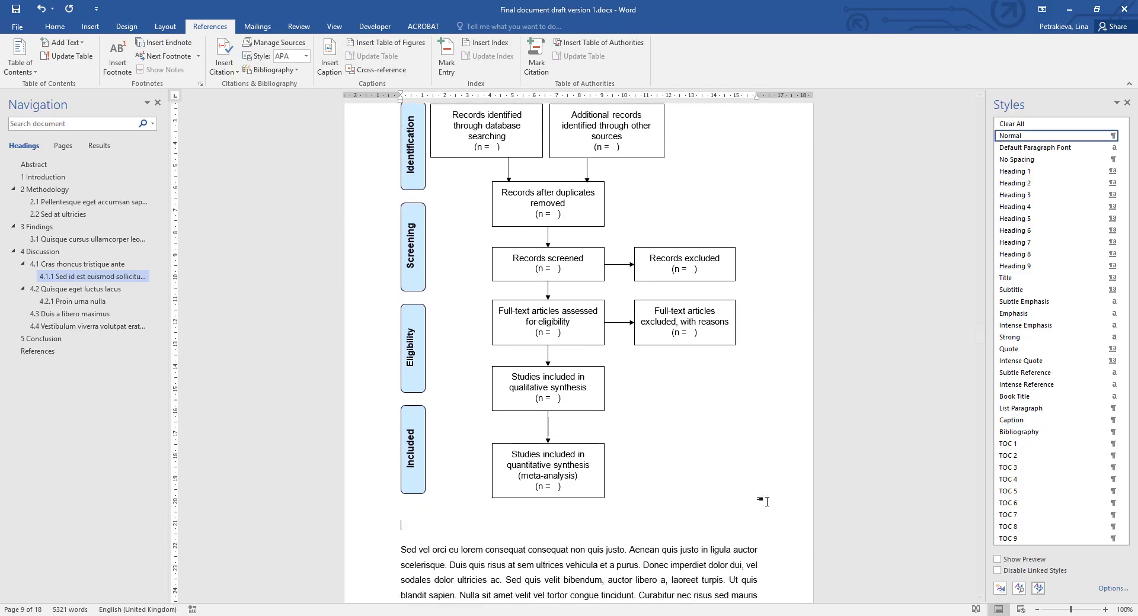
{"action": "left_click", "coordinate": [330, 59]}
{"action": "left_click", "coordinate": [592, 361]}
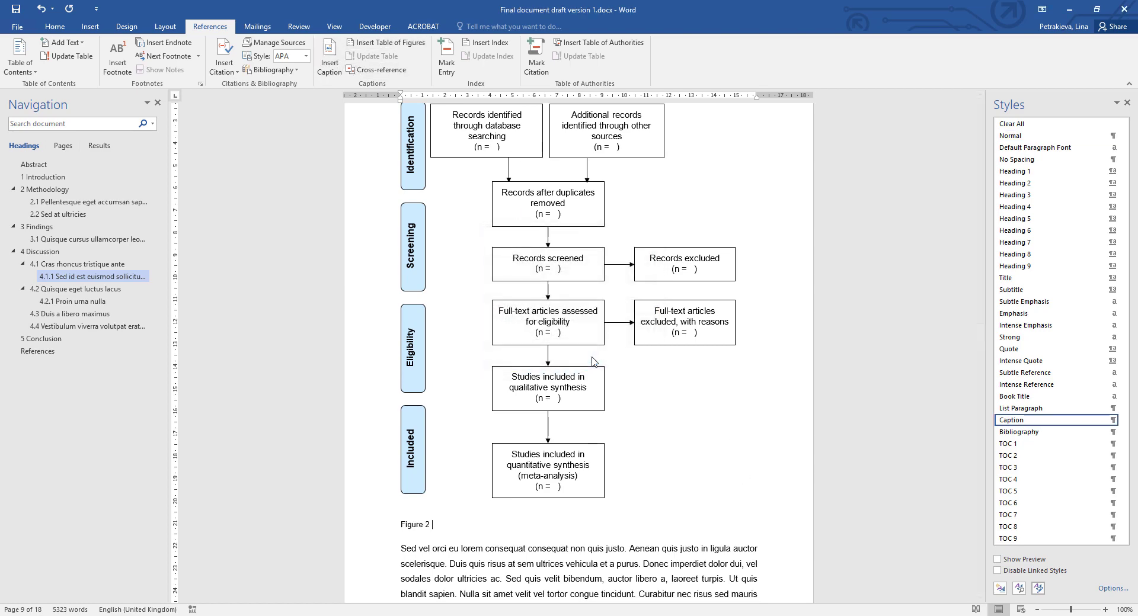
{"action": "type", "text": "Sample figure"}
Add an empty paragraph below the first table and insert a caption with the Table label and the text "Sample table"
{"action": "scroll", "coordinate": [631, 522], "scroll_direction": "down", "scroll_amount": 5}
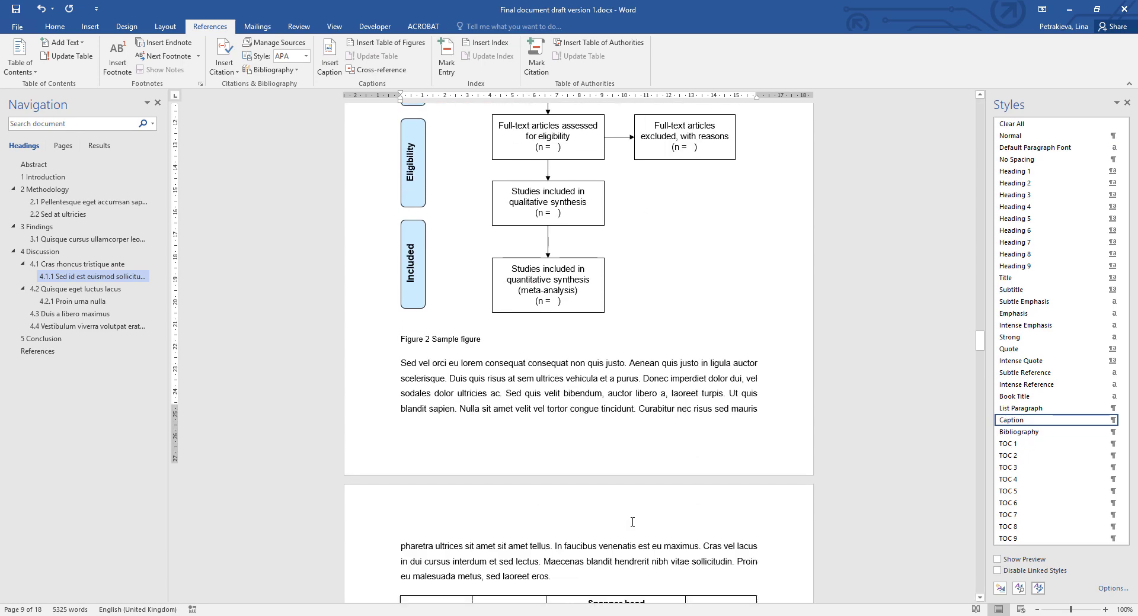
{"action": "scroll", "coordinate": [632, 523], "scroll_direction": "down", "scroll_amount": 1}
{"action": "left_click", "coordinate": [402, 469]}
{"action": "key", "text": "Return"}
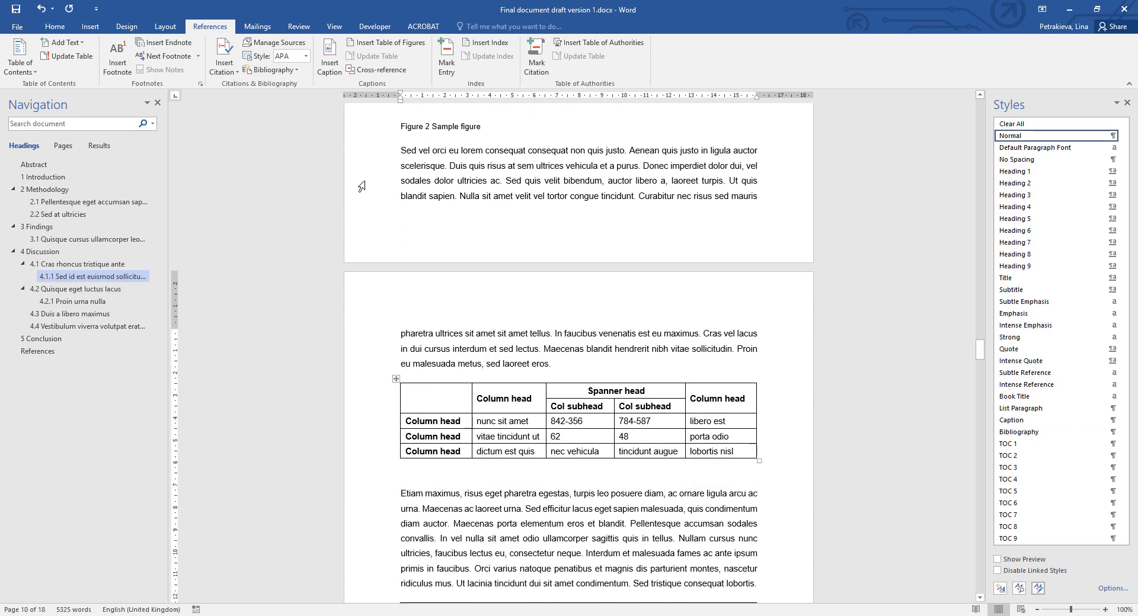
{"action": "left_click", "coordinate": [327, 64]}
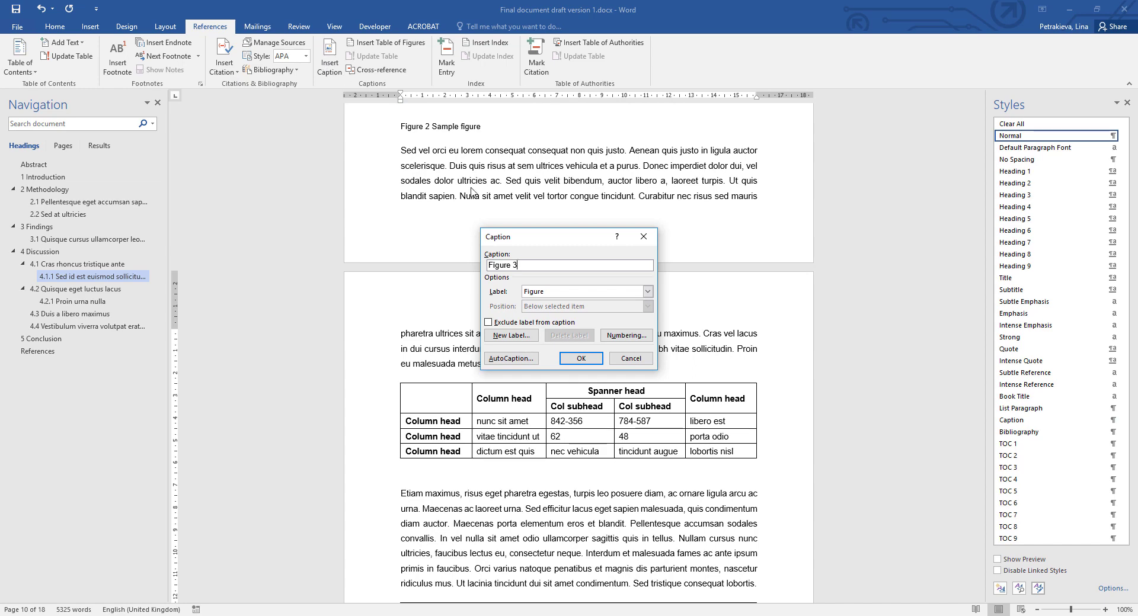
{"action": "left_click", "coordinate": [558, 293]}
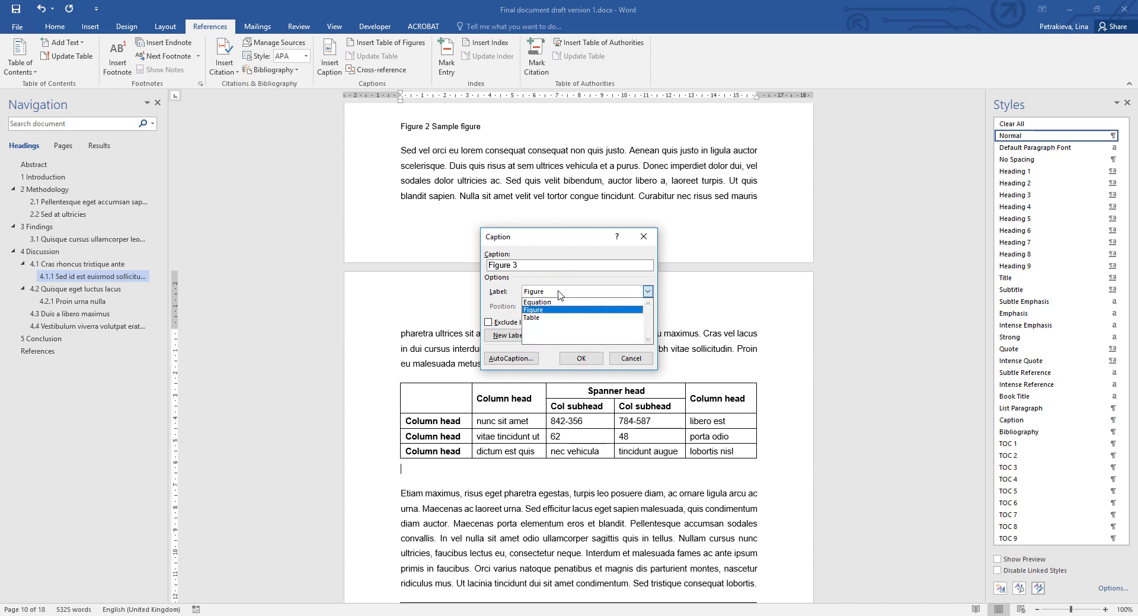
{"action": "left_click", "coordinate": [533, 319]}
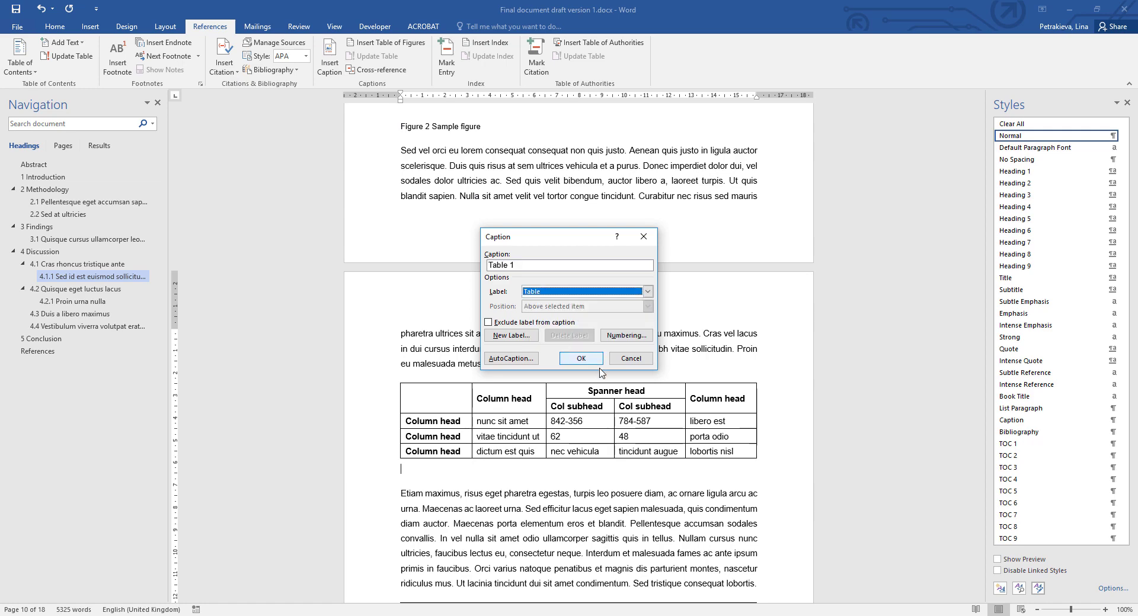
{"action": "left_click", "coordinate": [581, 358]}
{"action": "type", "text": "Sample table"}
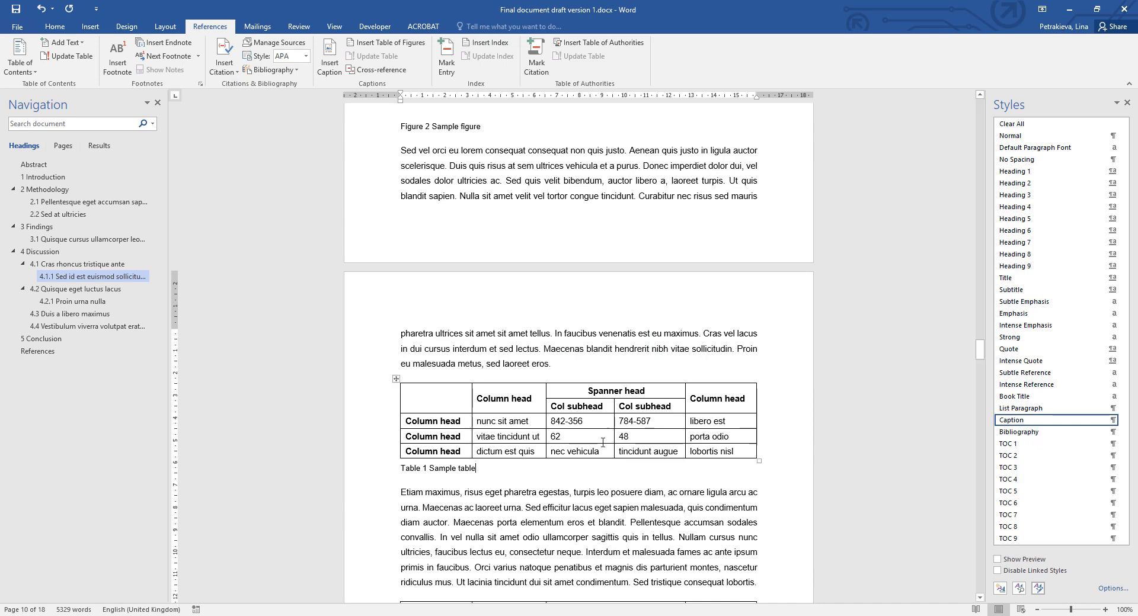
Add an empty paragraph in Normal style between the long table and the "Quisque eget luctus lacus" heading
{"action": "scroll", "coordinate": [782, 426], "scroll_direction": "down", "scroll_amount": 20}
{"action": "left_click", "coordinate": [768, 418]}
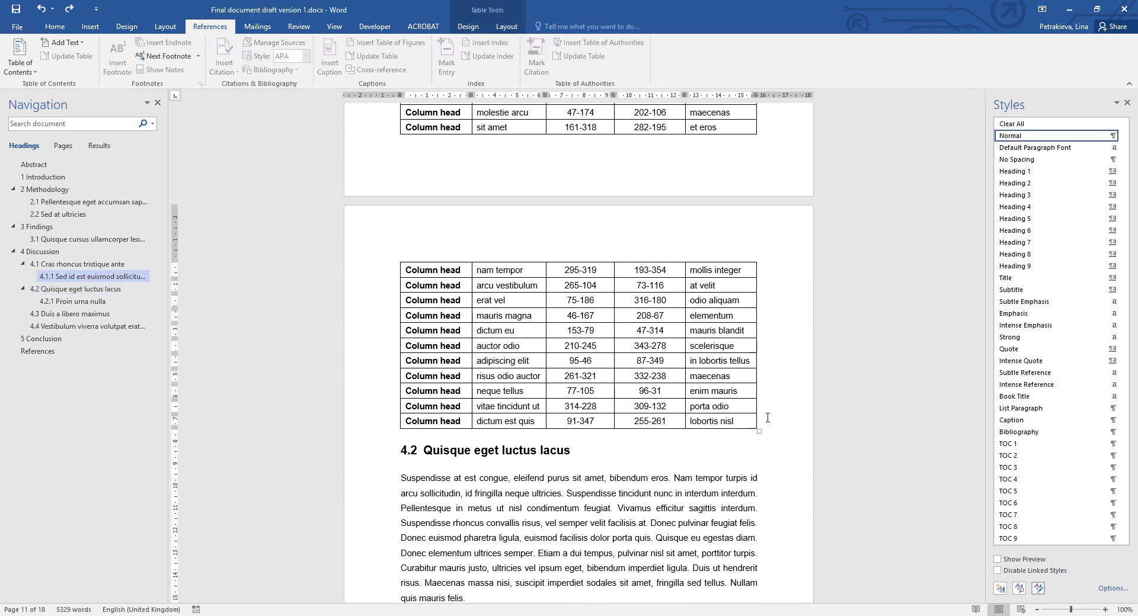
{"action": "left_click", "coordinate": [423, 449]}
{"action": "key", "text": "Return"}
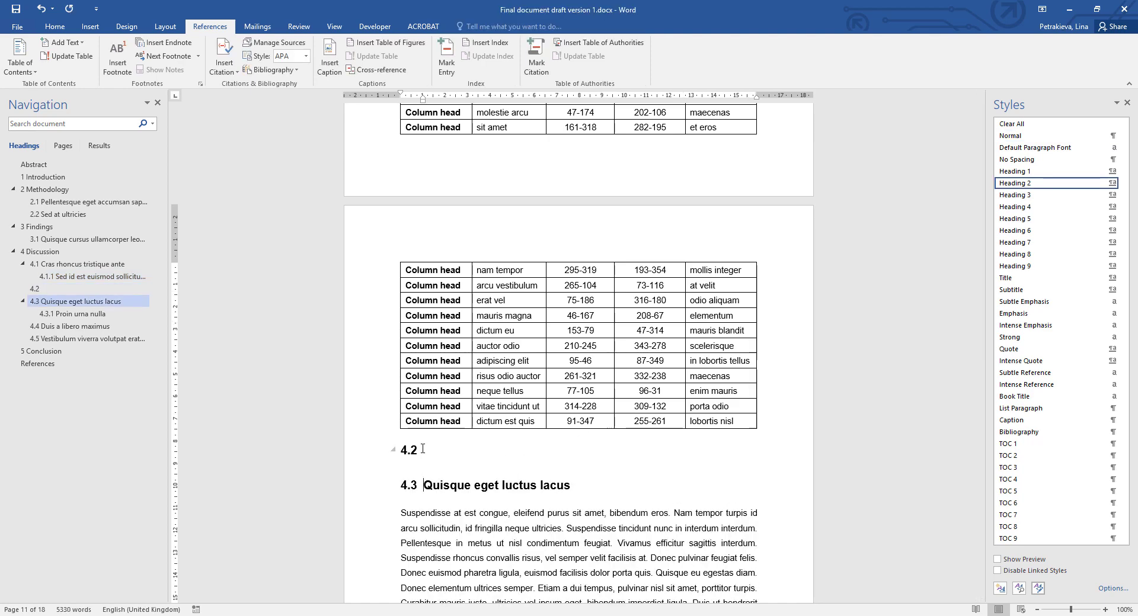
{"action": "key", "text": "Up"}
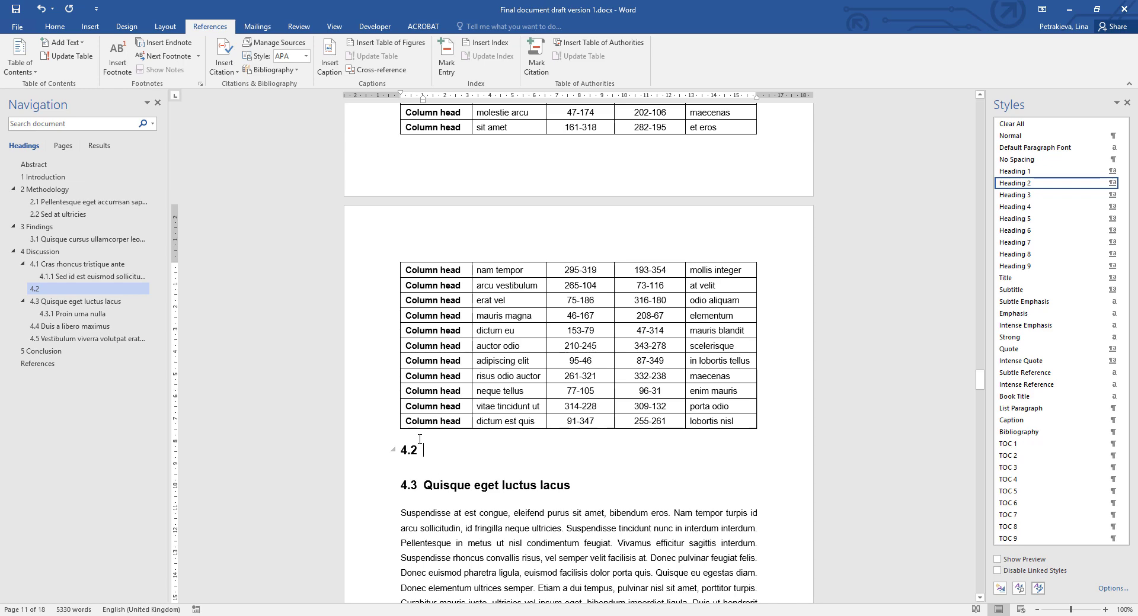
{"action": "left_click", "coordinate": [1019, 135]}
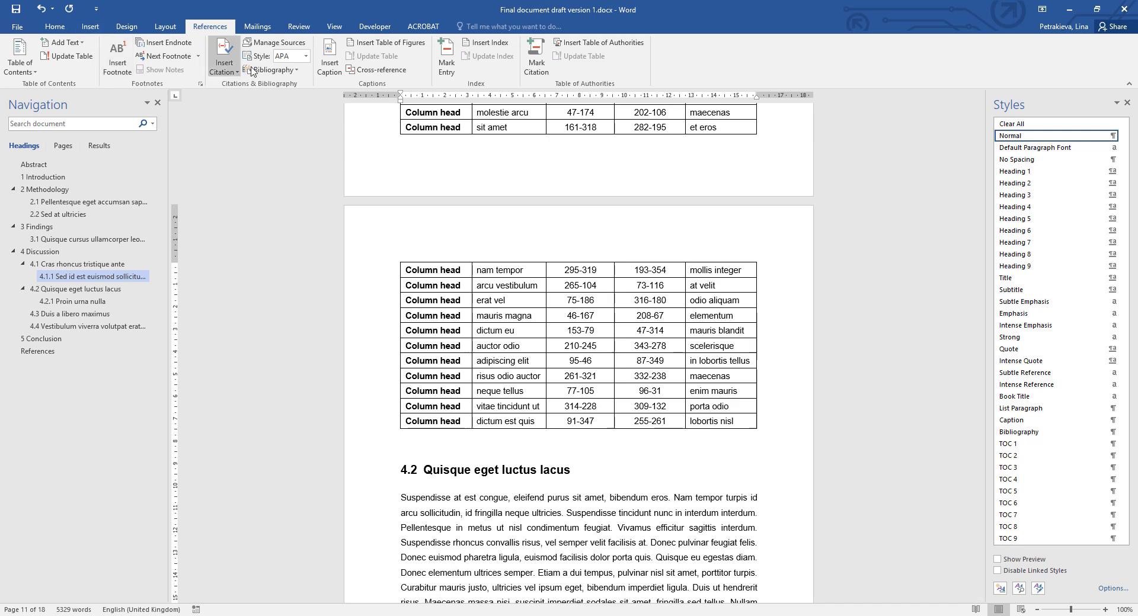
Insert a Table caption in the empty line below the long table with the text "Sample table"
{"action": "left_click", "coordinate": [329, 59]}
{"action": "left_click", "coordinate": [579, 363]}
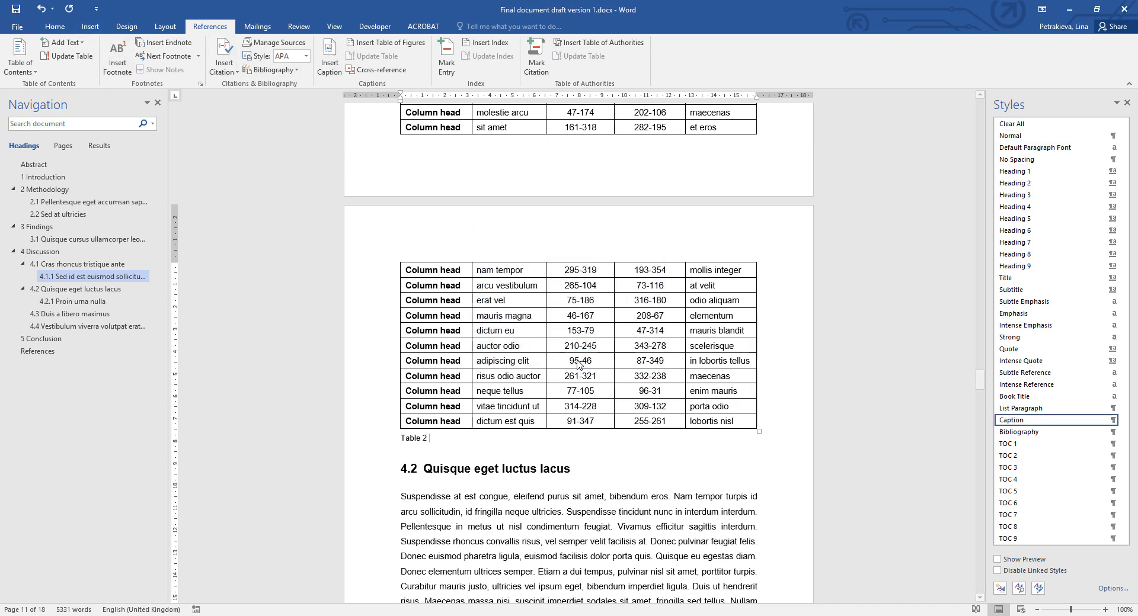
{"action": "type", "text": "Sample table"}
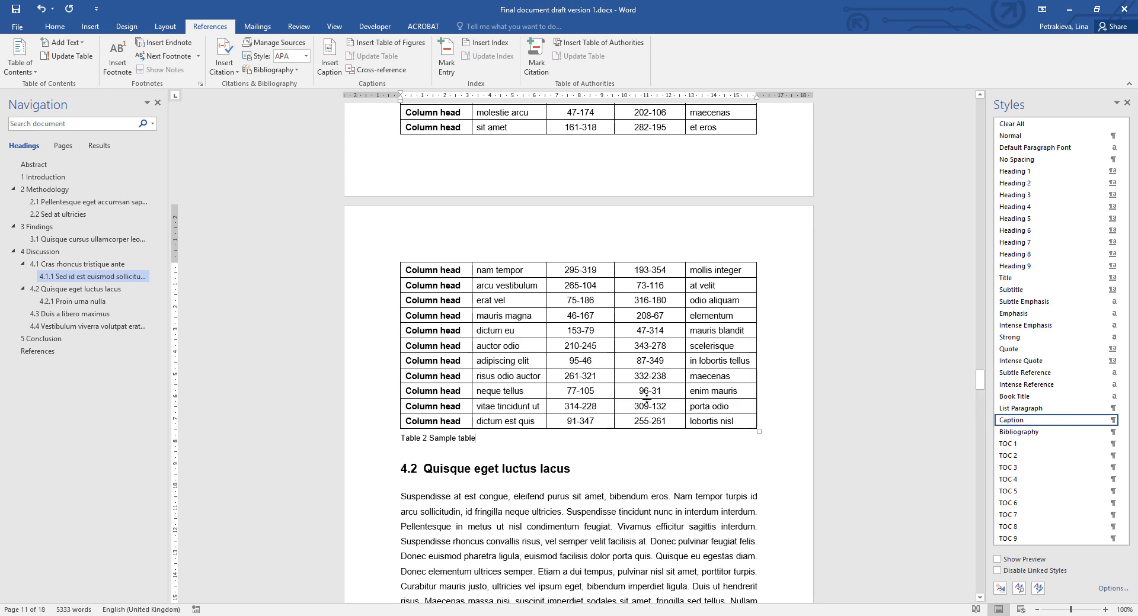